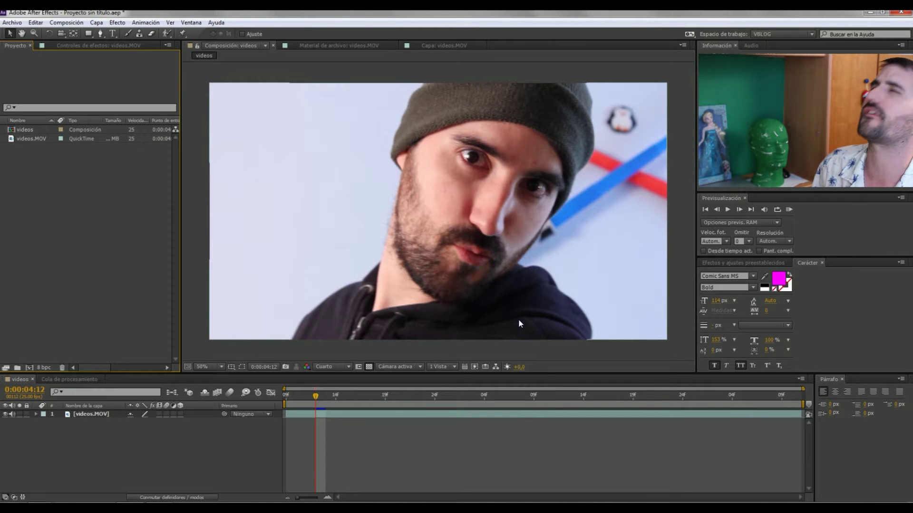
- Choose the Roto Brush tool from the Tools panel
click(166, 34)
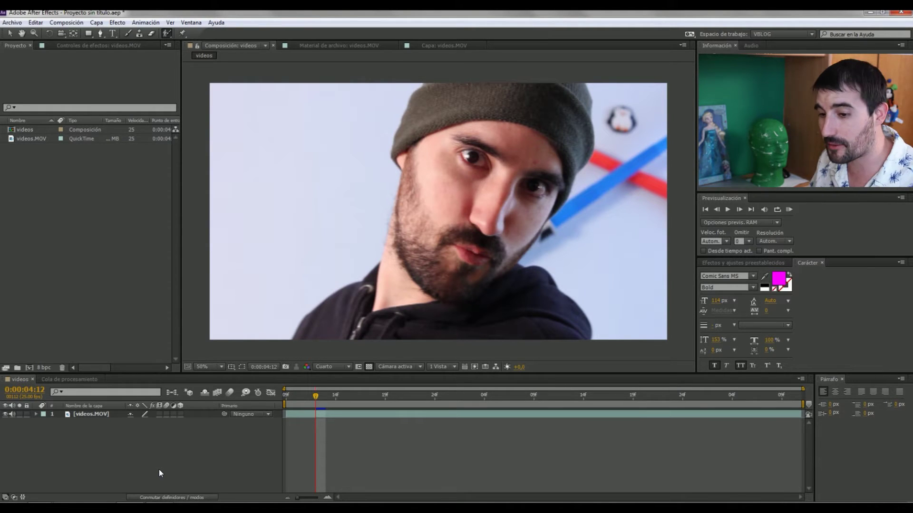
- Open the videos.MOV layer in its Layer panel, checking the composition view in between
click(70, 414)
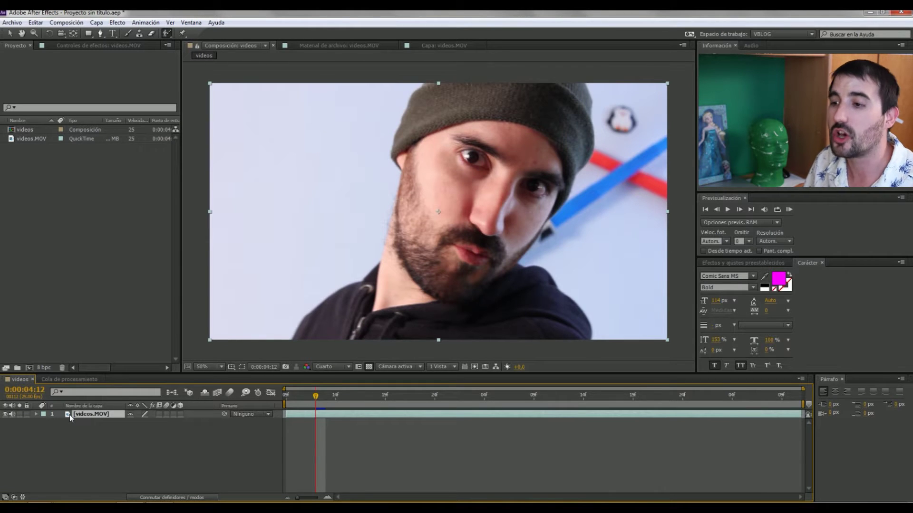
double_click(69, 415)
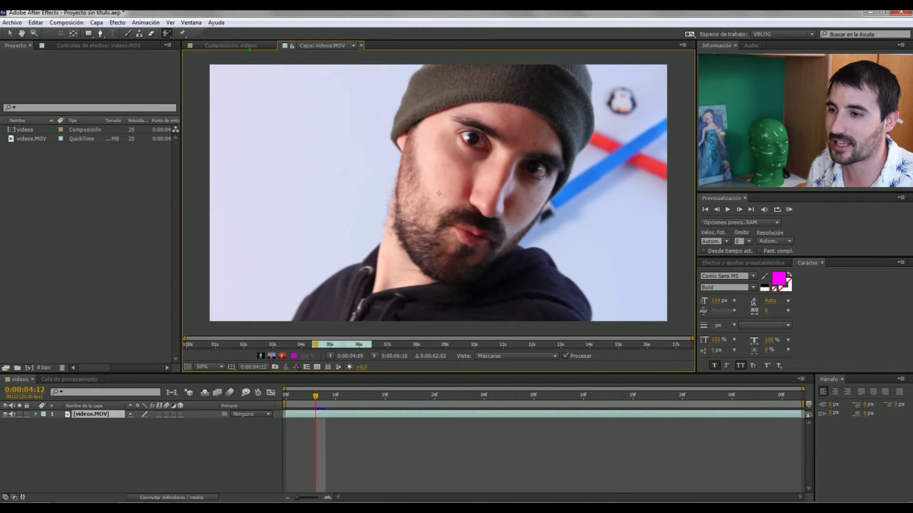
click(222, 45)
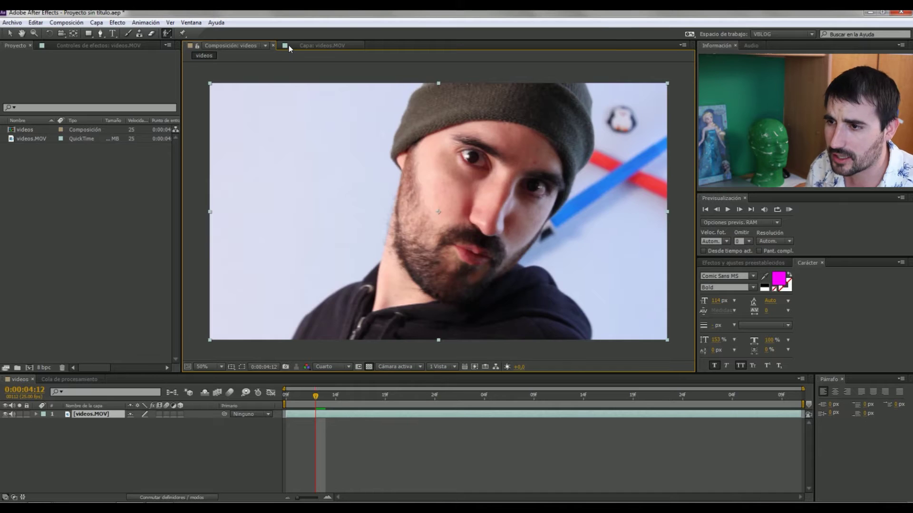
click(293, 46)
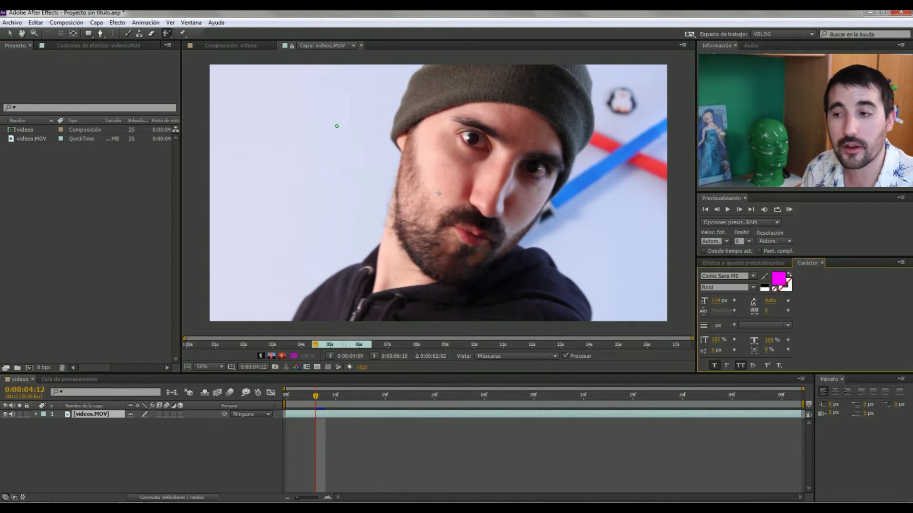
- Paint the person's head, hat and shoulders into the matte, subtract the background by the chin, and advance a frame
drag(314, 116, 285, 183)
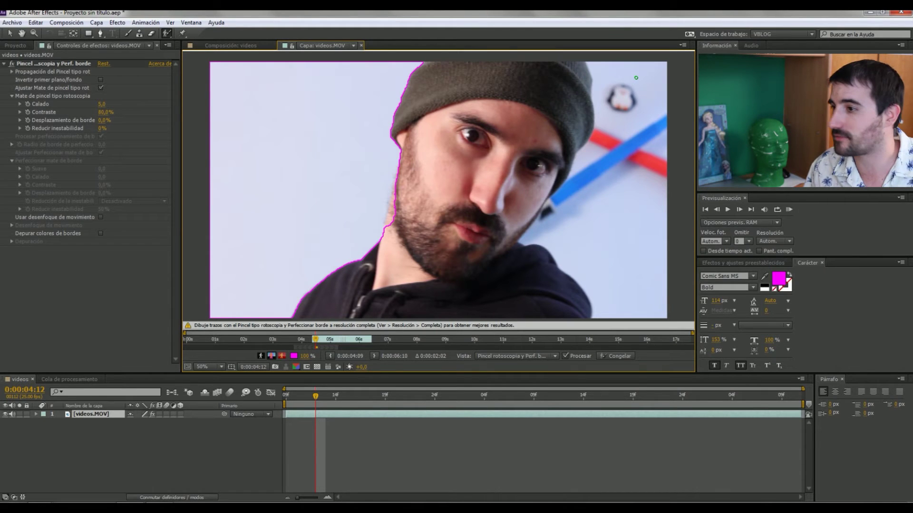
drag(636, 79, 621, 247)
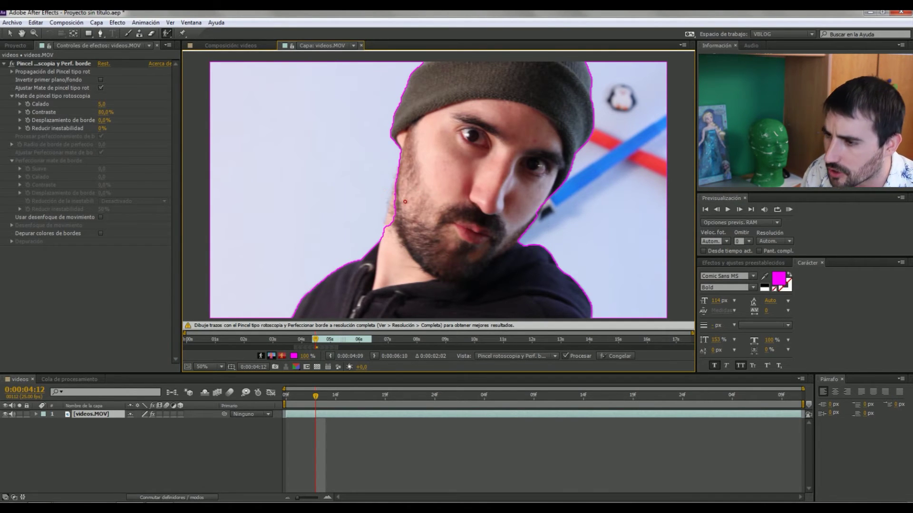
alt+drag(398, 191, 389, 223)
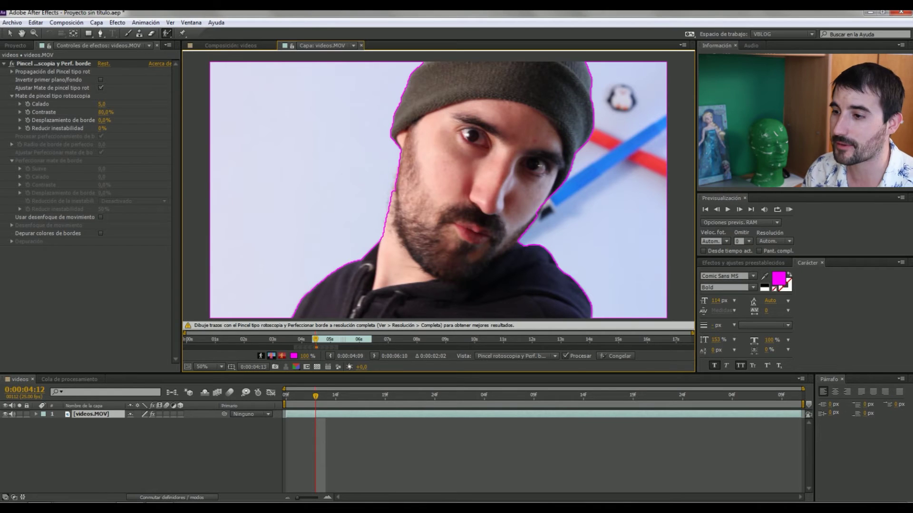
key(Page_Down)
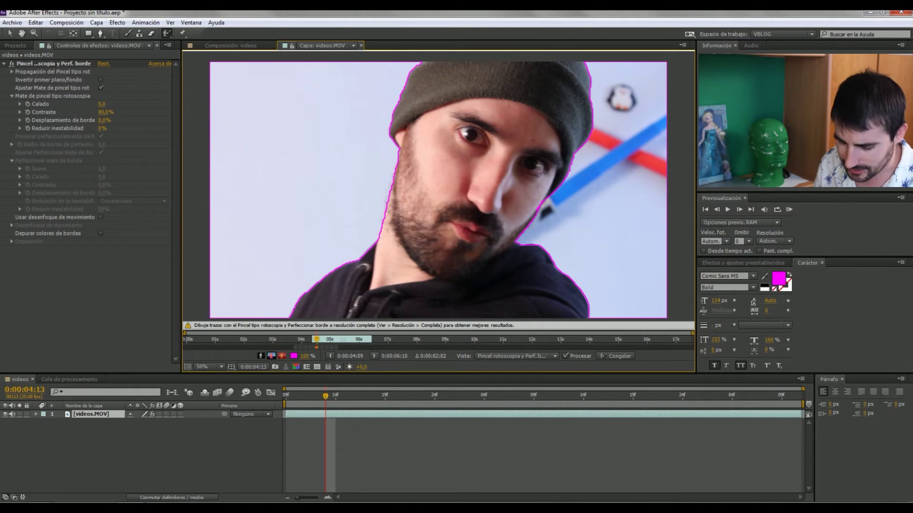
- Step forward to 0:00:04:17 checking the matte follows the head, then back to 0:00:04:14
key(Page_Down)
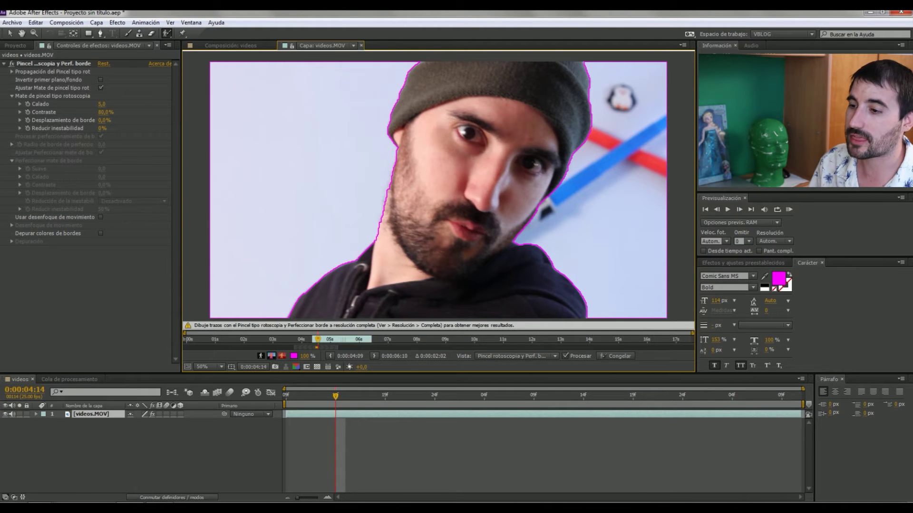
key(Page_Down)
key(Page_Down)
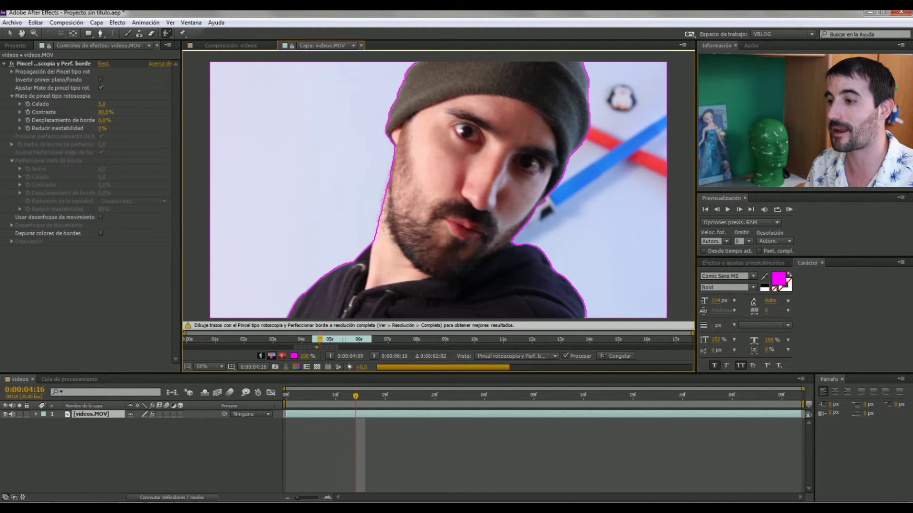
key(Page_Down)
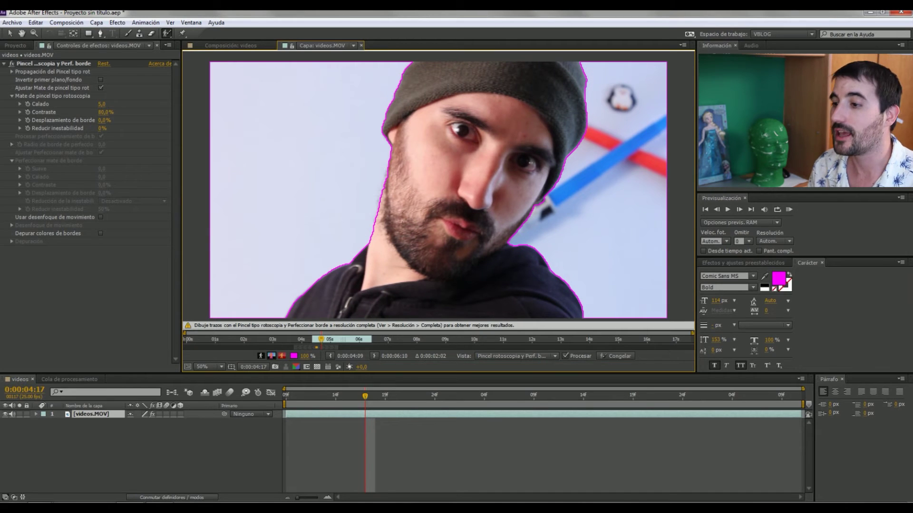
key(Page_Down)
key(Page_Down)
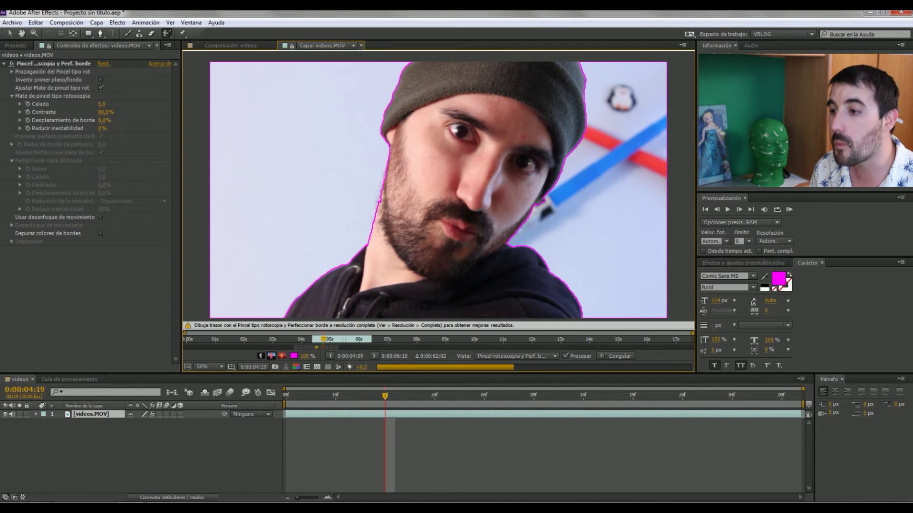
key(Page_Up)
key(Page_Up)
key(Page_Up)
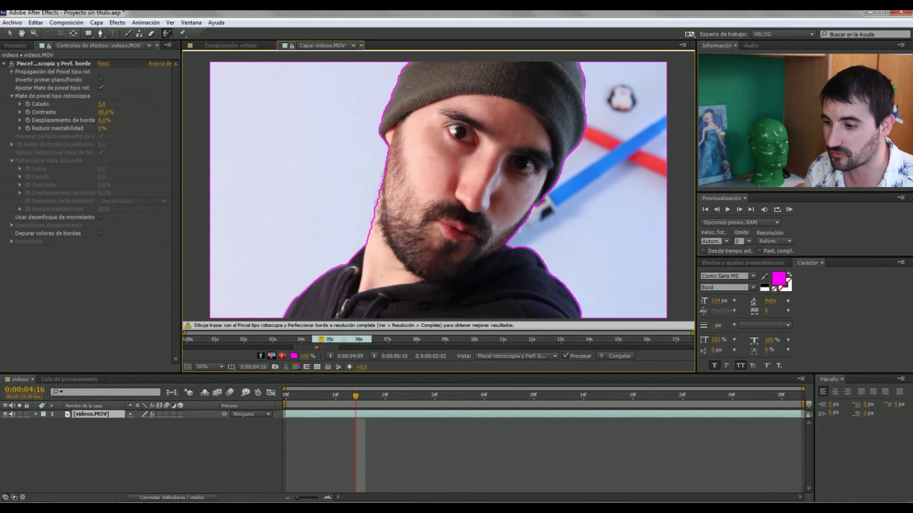
key(Page_Up)
key(Page_Up)
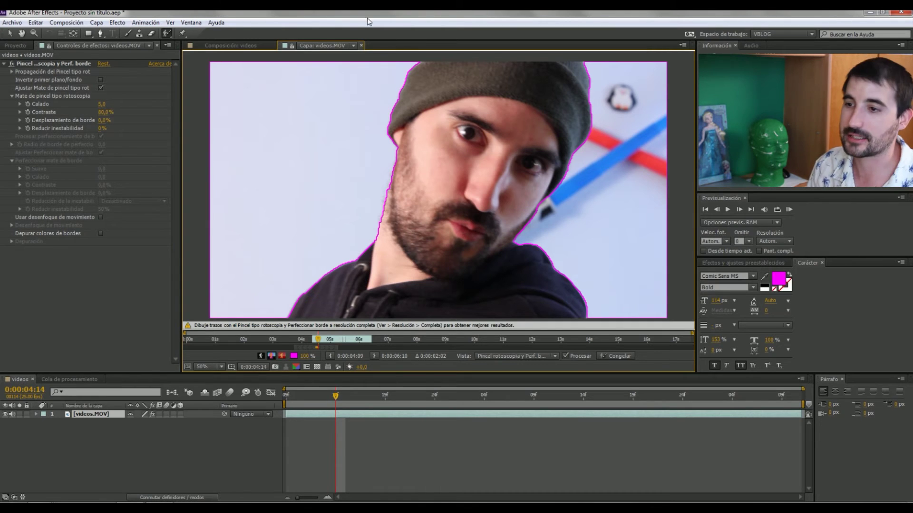
- Switch to the 'videos' composition to see the keyed result and select the Roto Brush & Refine Edge effect
click(202, 46)
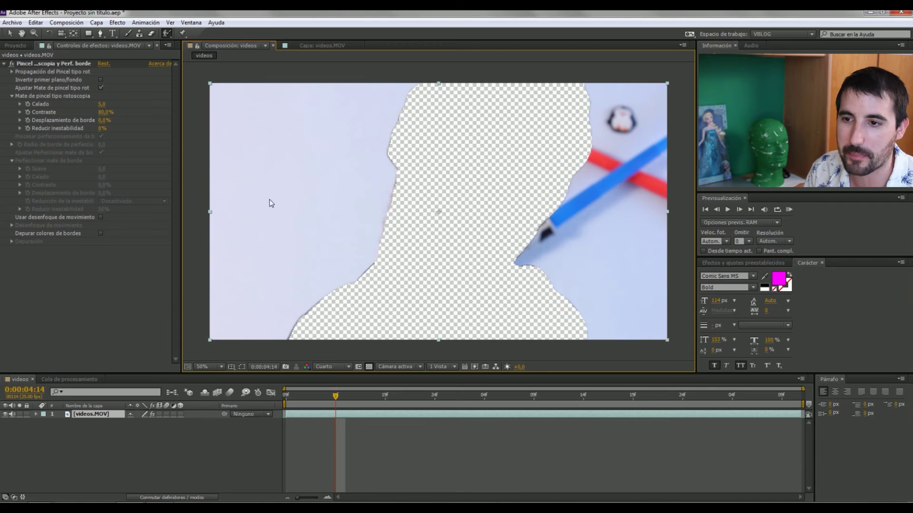
click(26, 61)
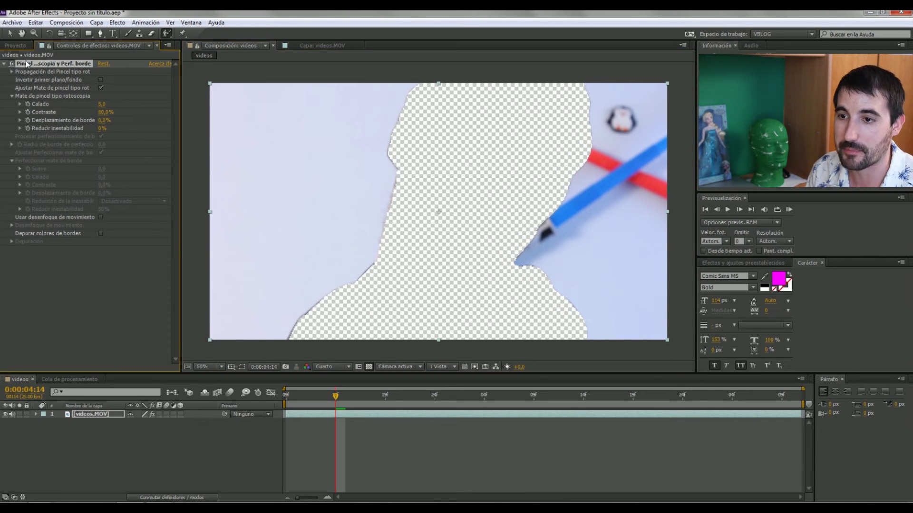
- Enable Invert Foreground/Background so the person shows, and set Reduce Chatter to 100%
click(100, 79)
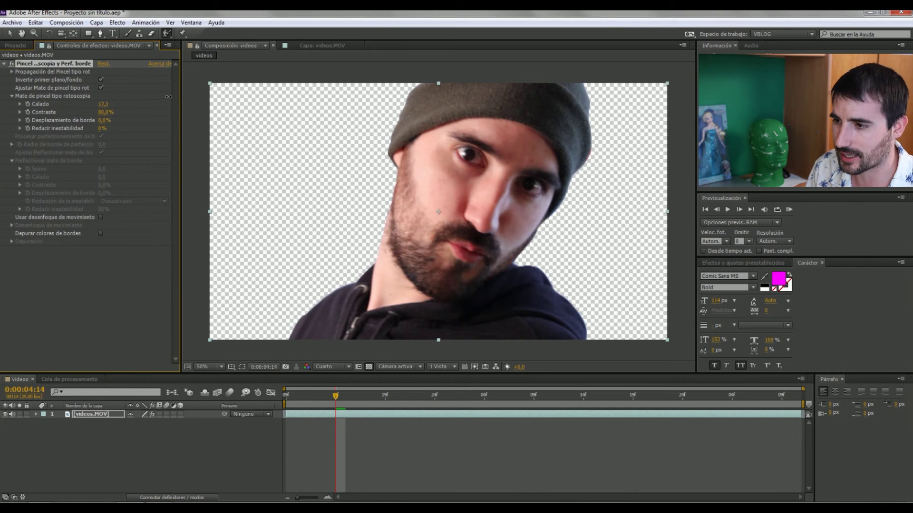
drag(102, 129, 114, 133)
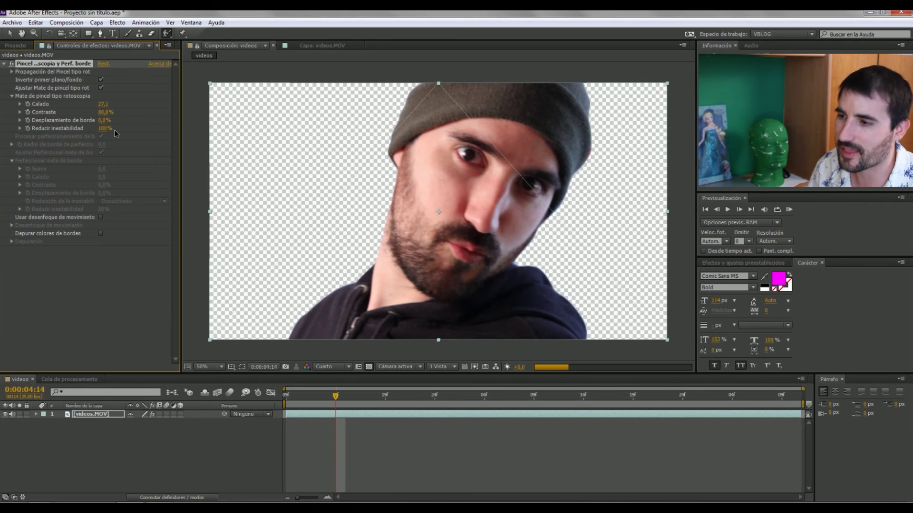